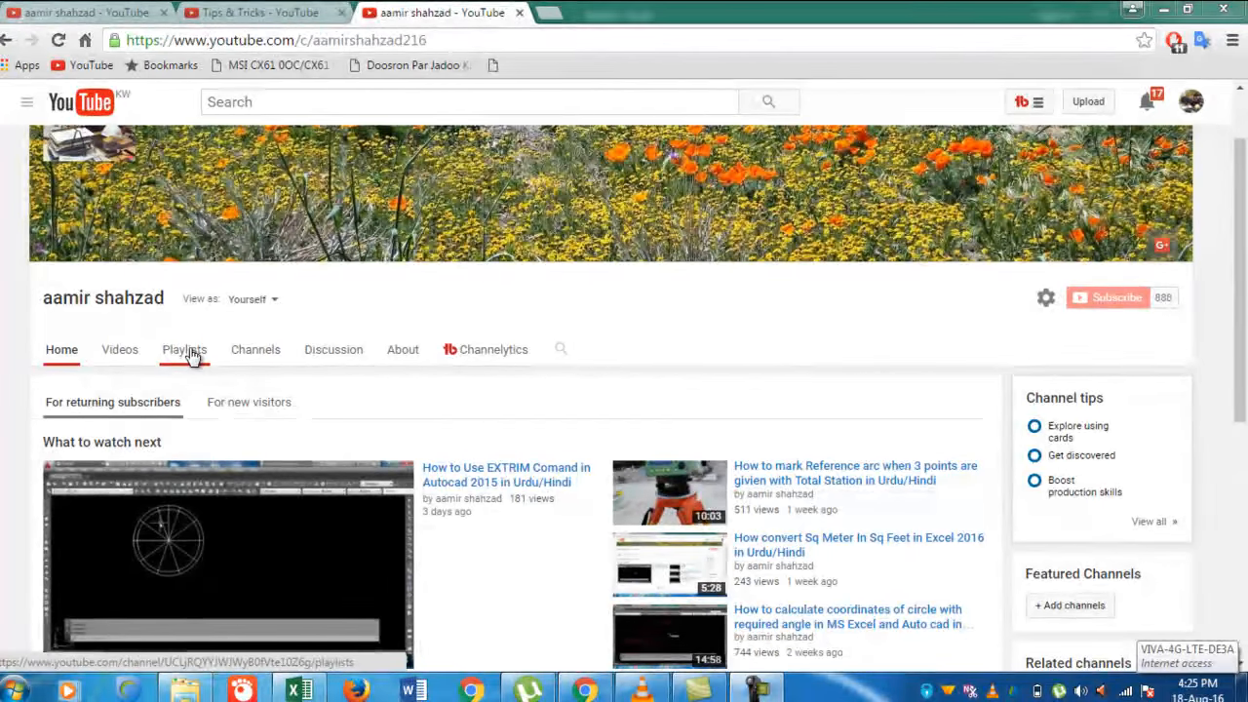
View the YouTube channel's playlists and the Tips & Tricks playlist, and bring up the coordinates AutoCAD-to-Excel video in VLC.
{"action": "left_click", "coordinate": [192, 357]}
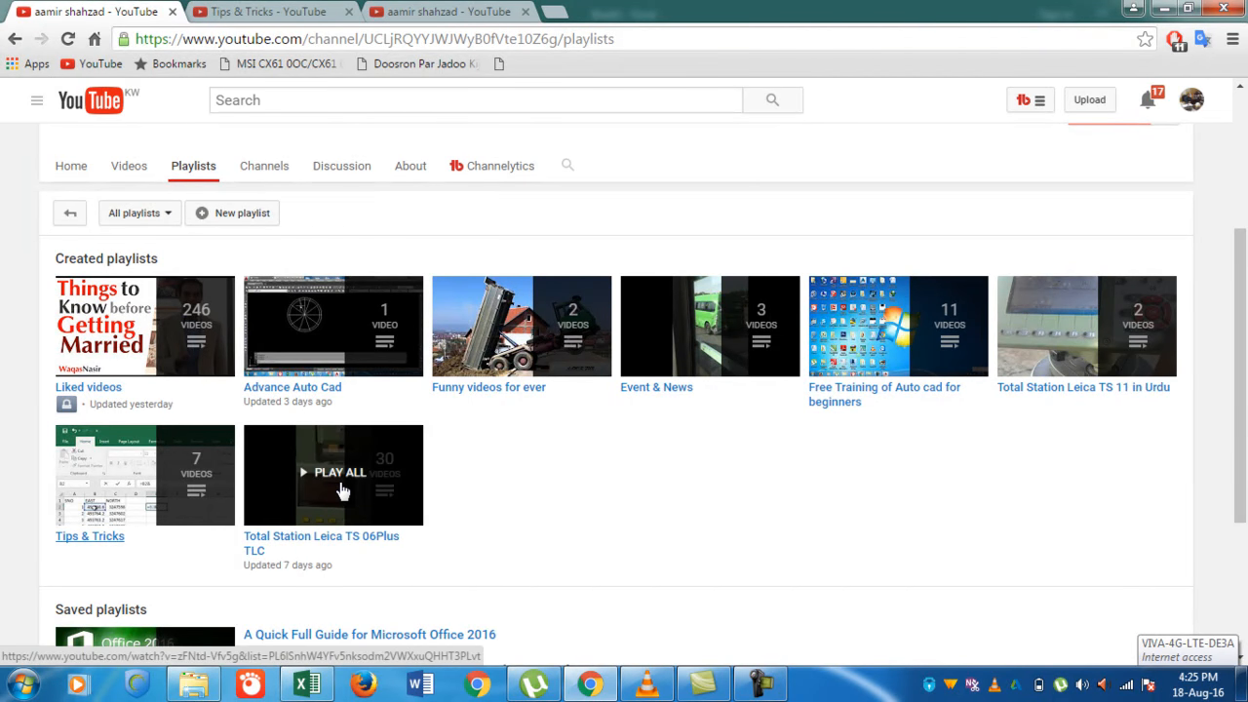
{"action": "left_click", "coordinate": [265, 12]}
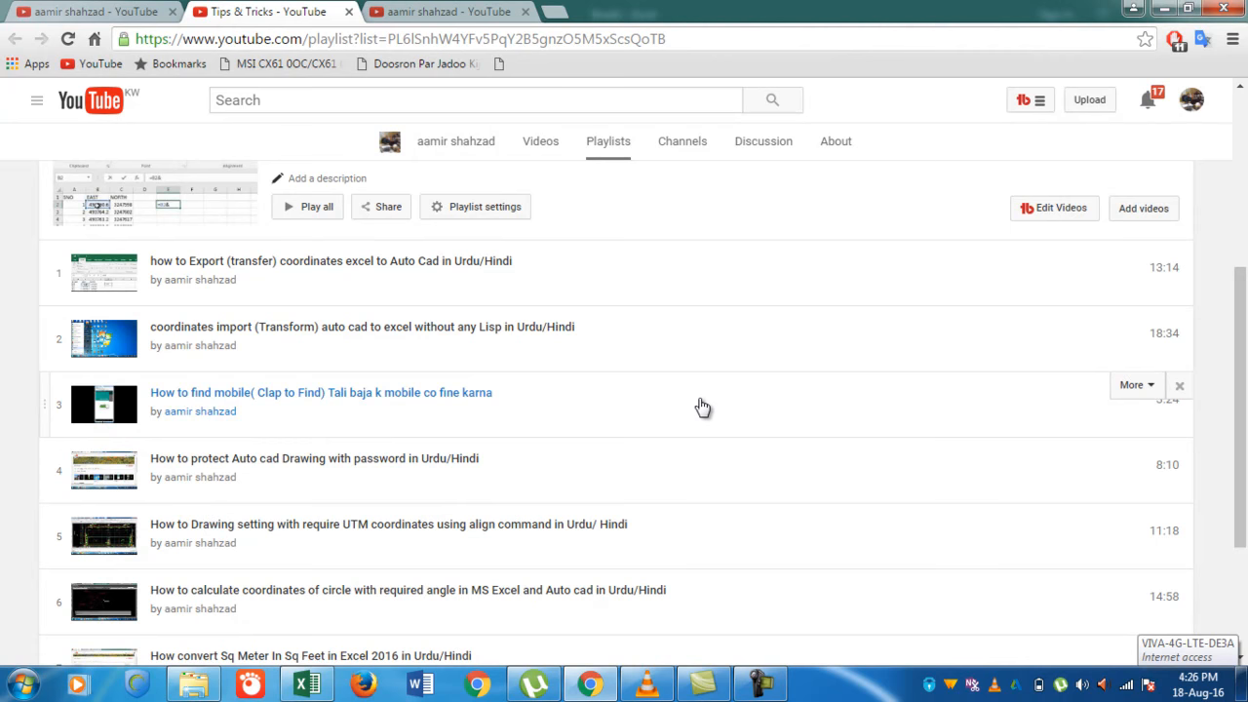
{"action": "left_click", "coordinate": [647, 685]}
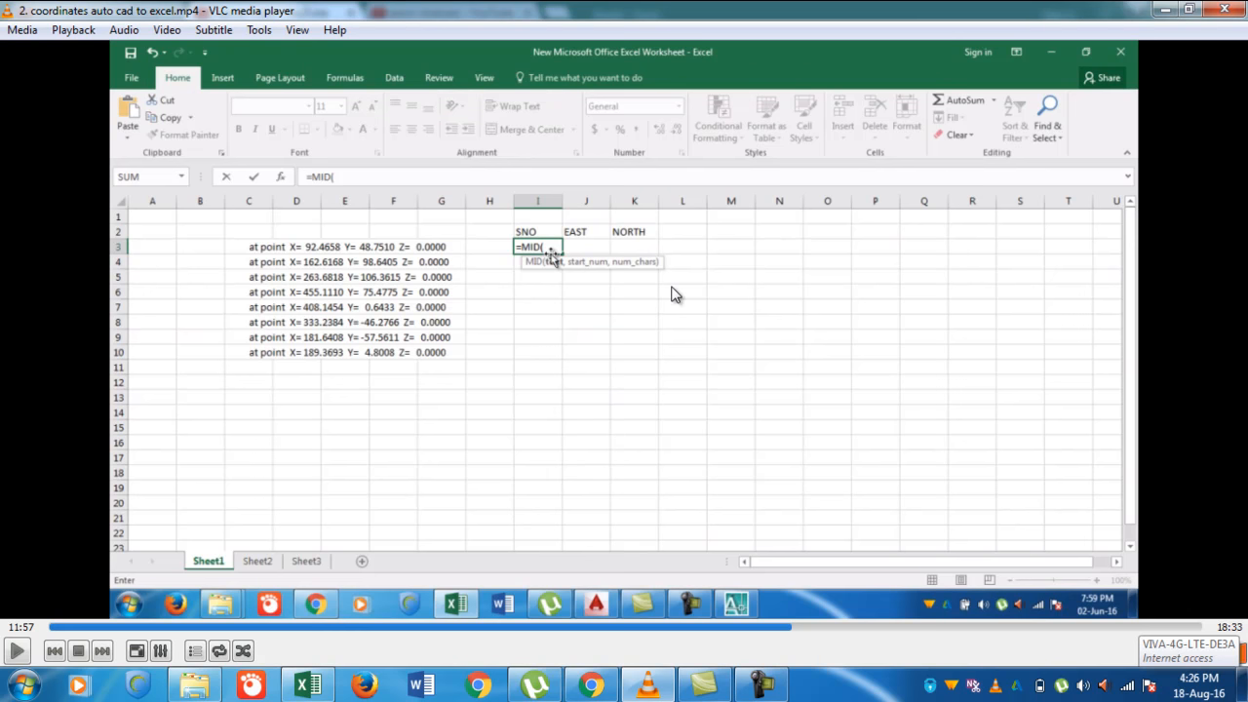
Minimise the VLC and browser windows and switch to the Book1 workbook in Excel.
{"action": "left_click", "coordinate": [1164, 10]}
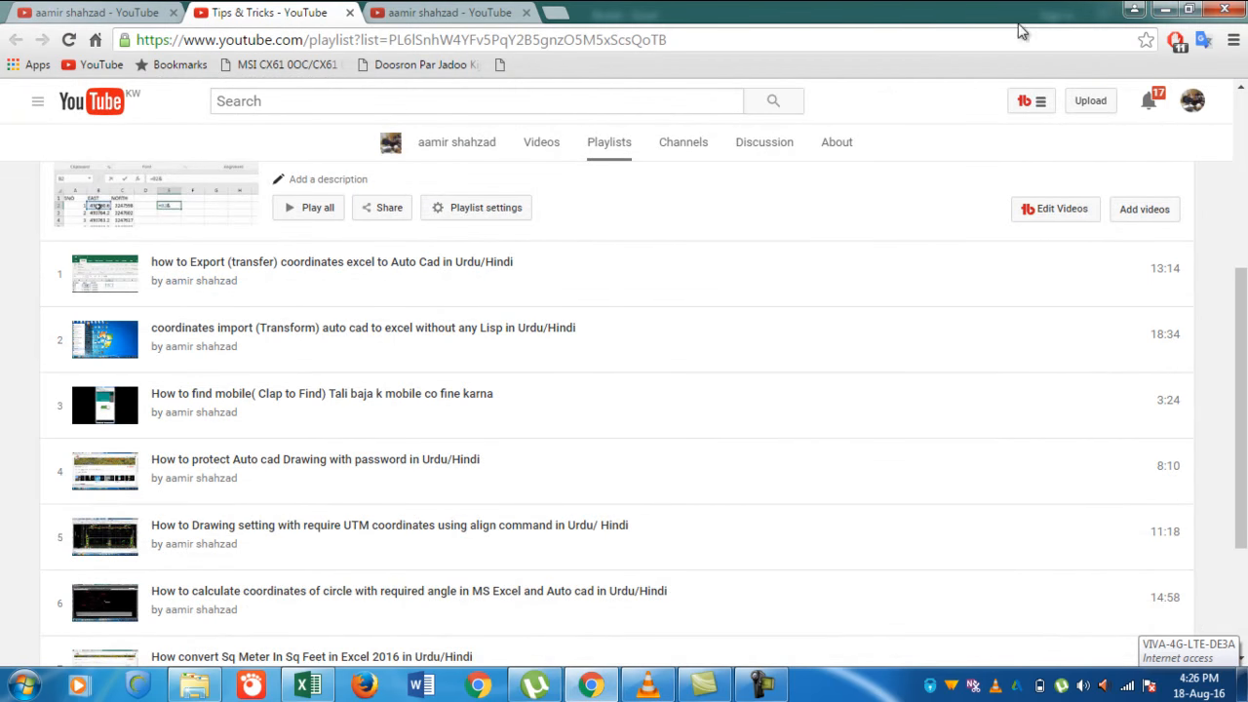
{"action": "left_click", "coordinate": [1165, 10]}
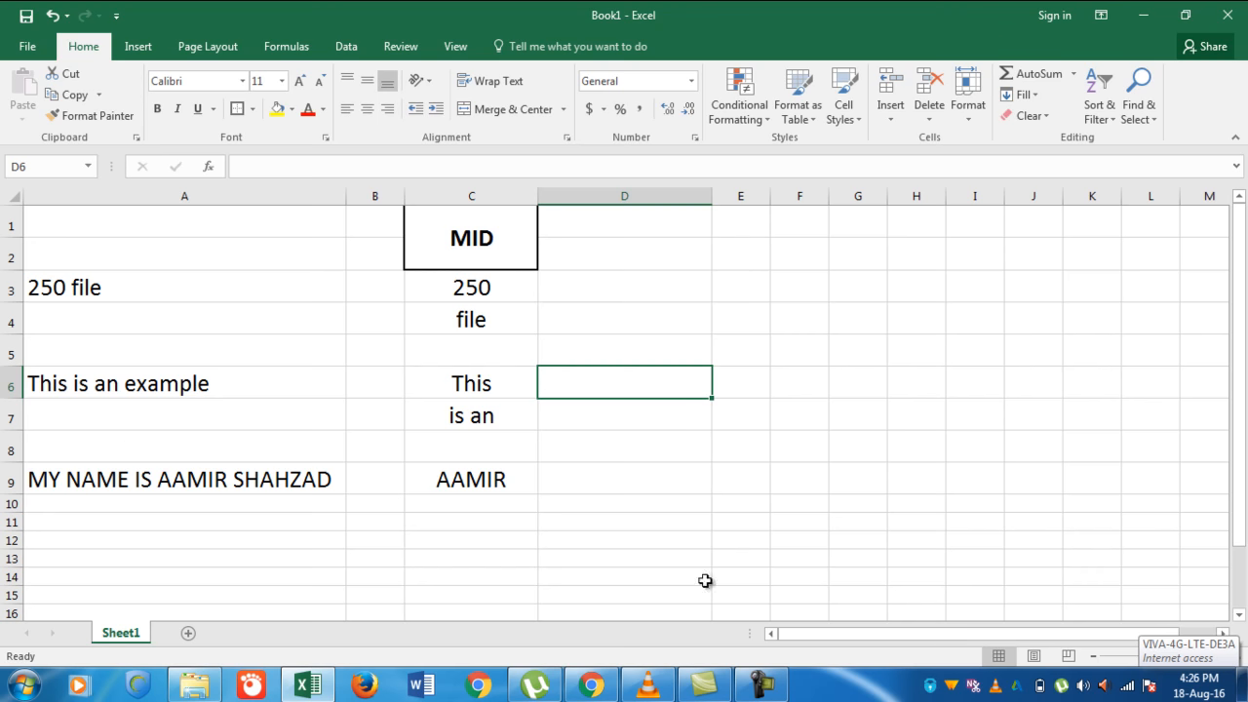
{"action": "left_click", "coordinate": [647, 683]}
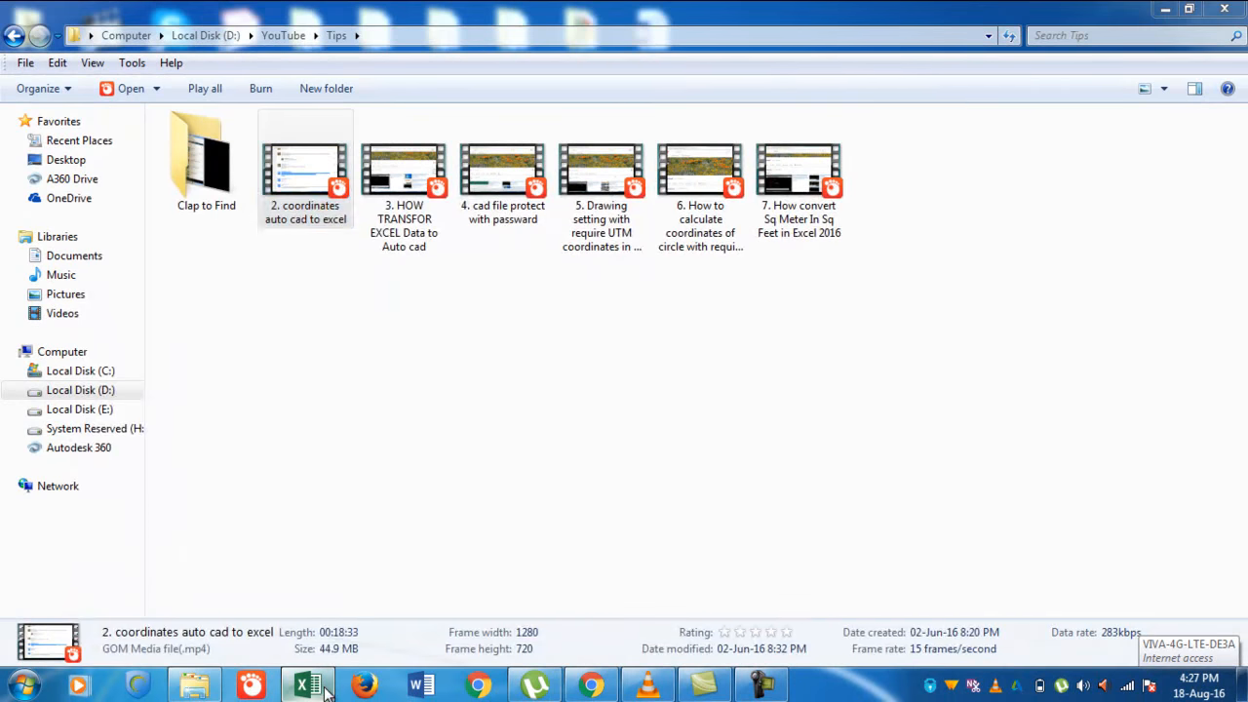
{"action": "left_click", "coordinate": [325, 688]}
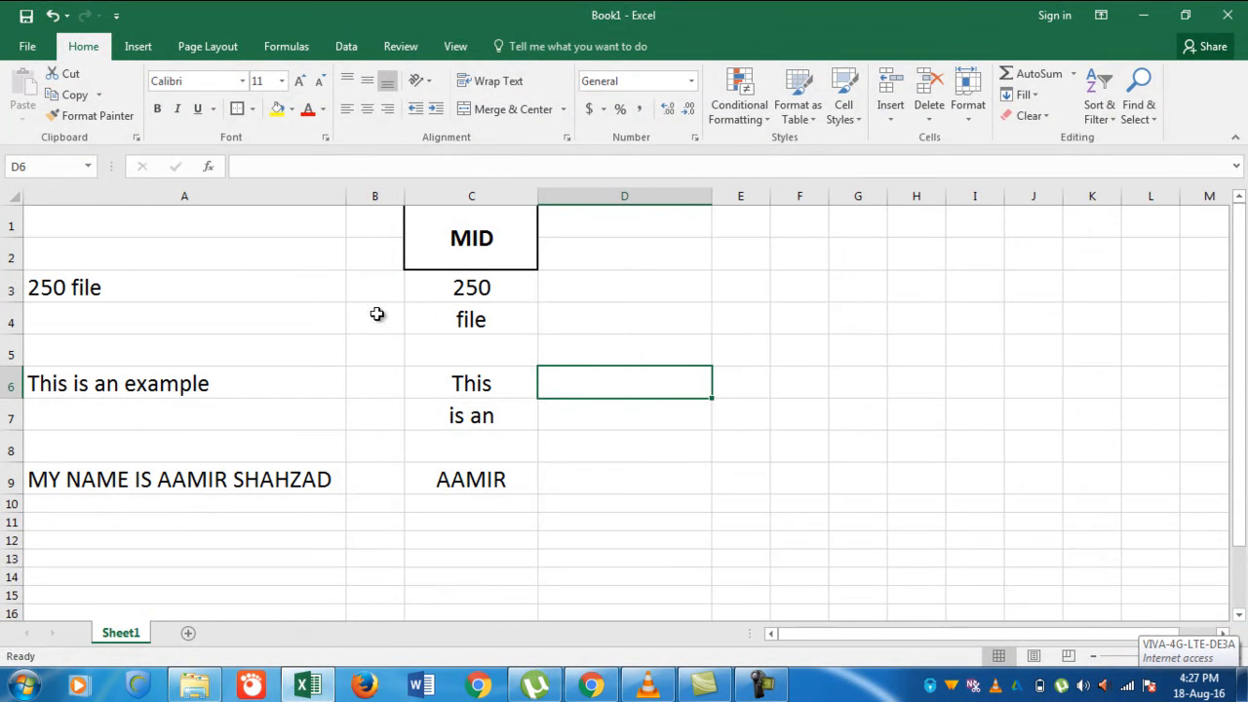
Examine the sample texts in cells A3, A6 and A9 and the existing MID formula in C4.
{"action": "left_click", "coordinate": [95, 297]}
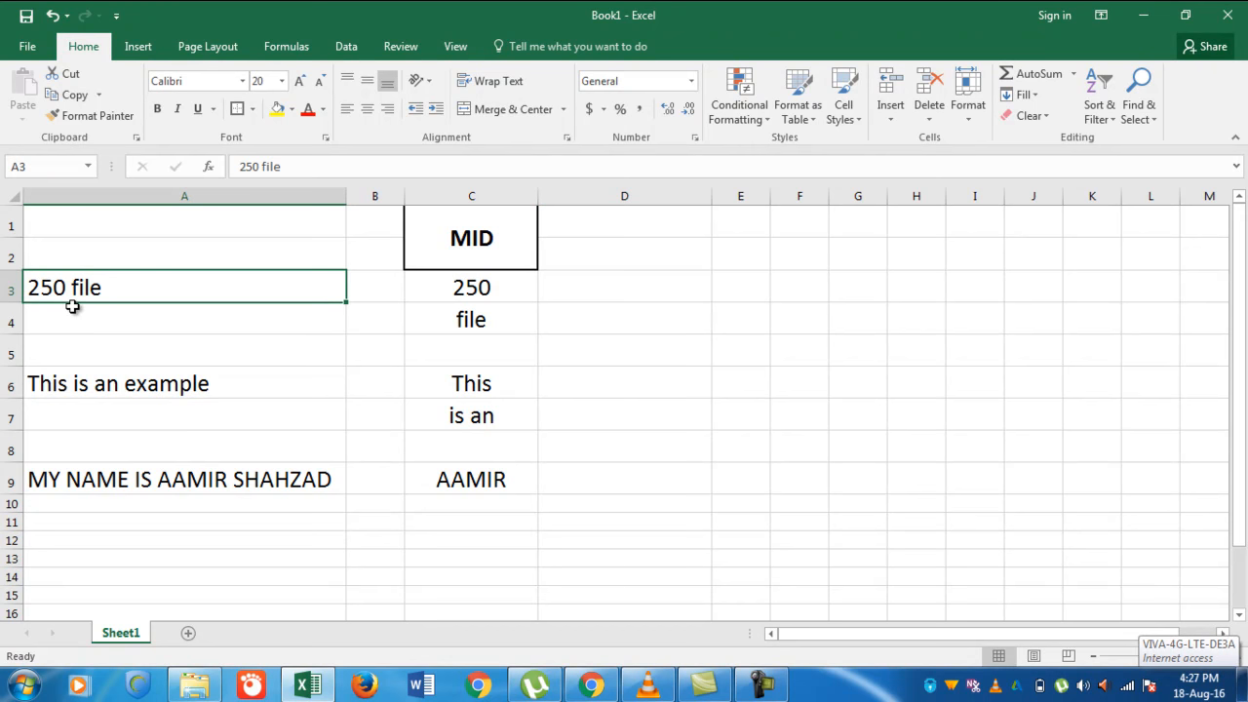
{"action": "left_click", "coordinate": [116, 386]}
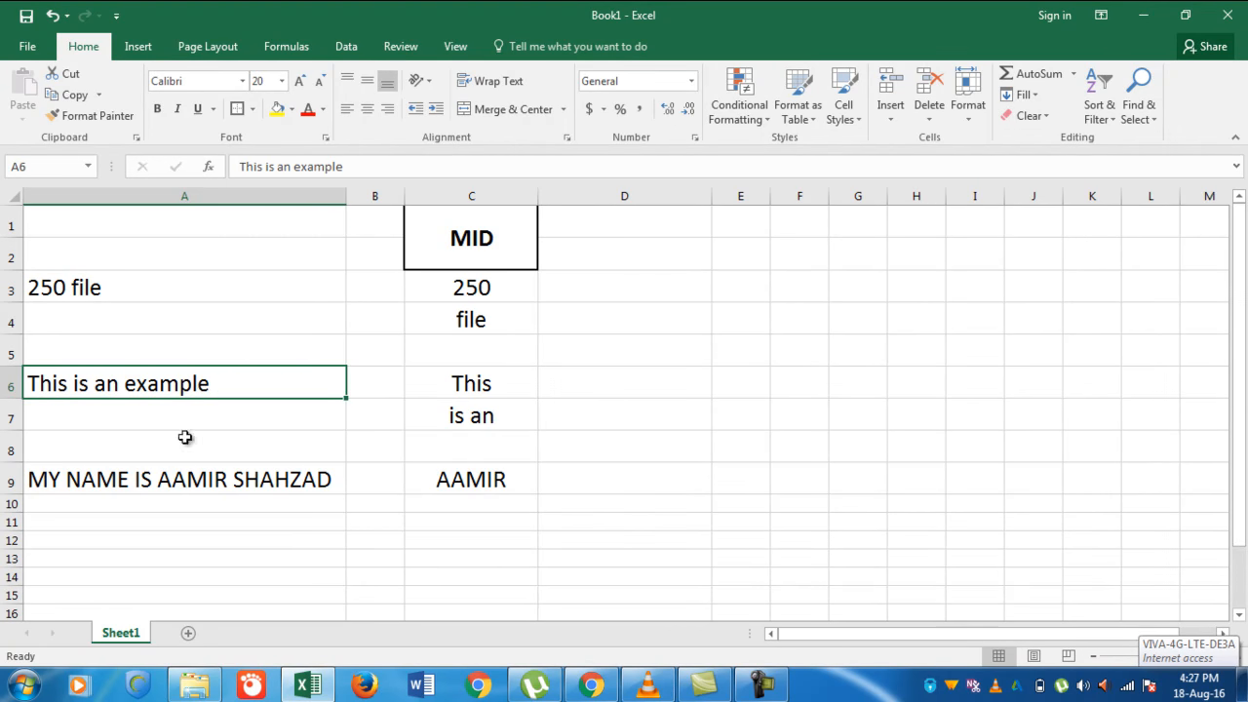
{"action": "left_click", "coordinate": [183, 477]}
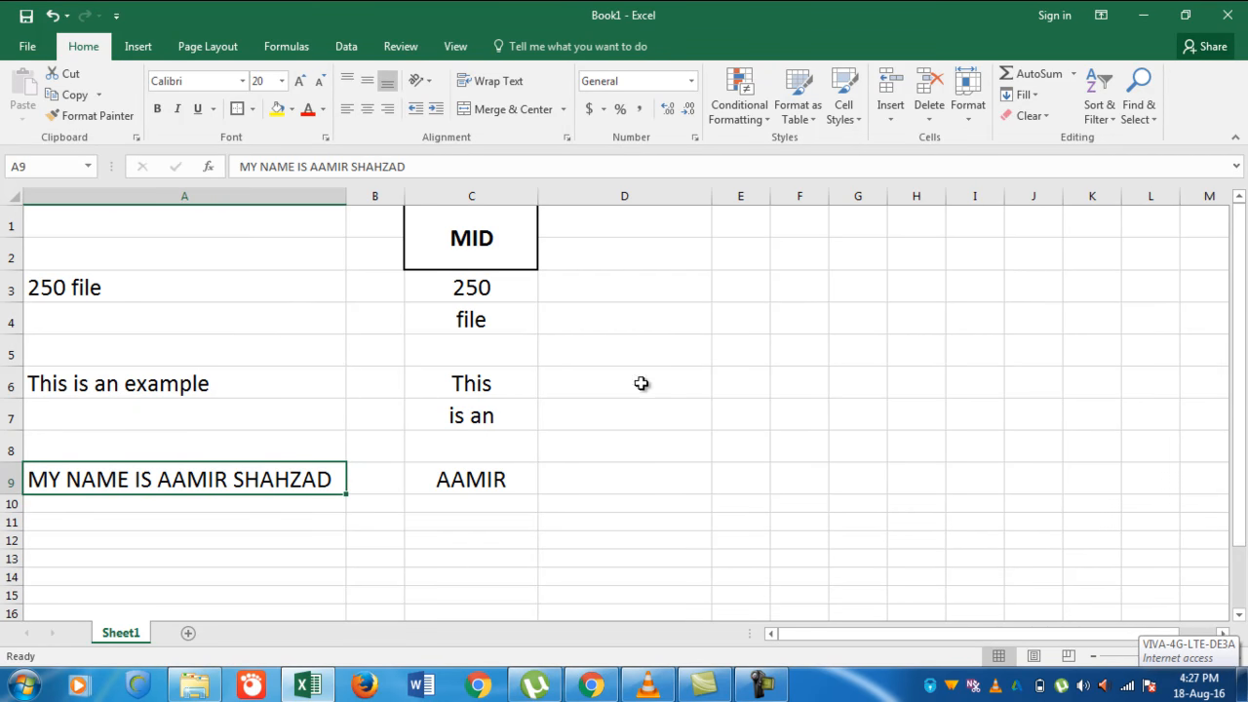
{"action": "left_click", "coordinate": [480, 321]}
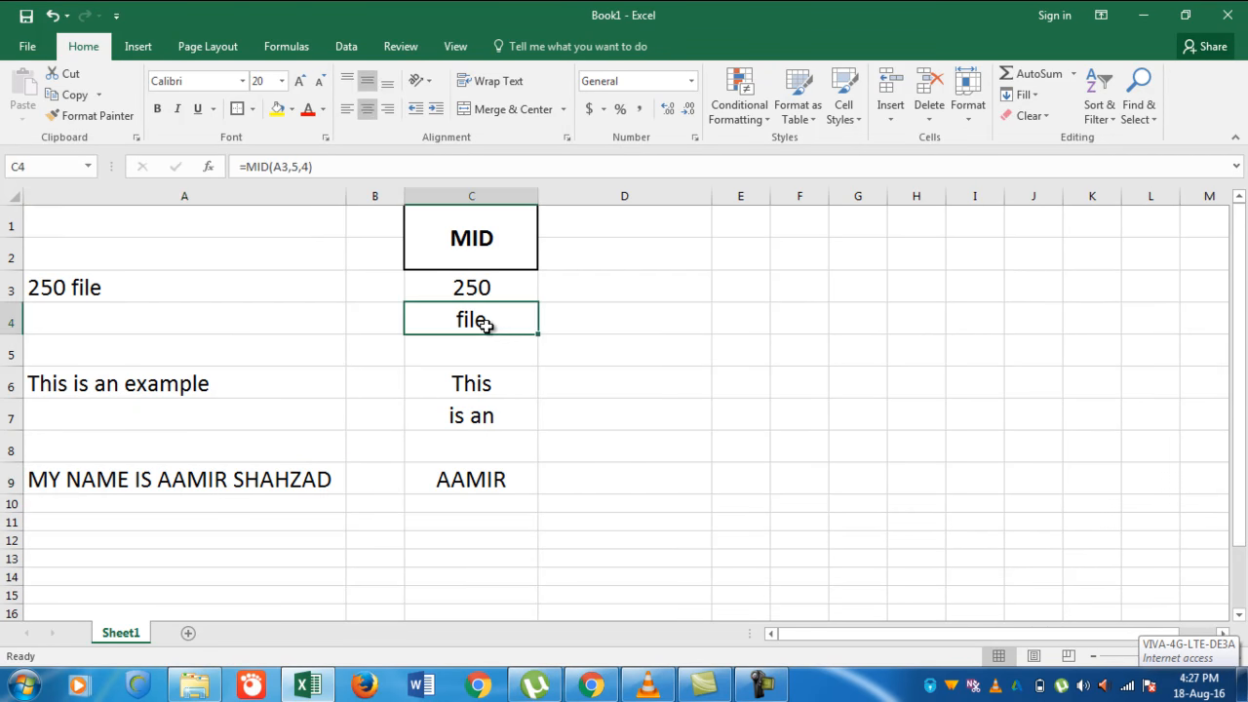
Enter the formula =MID(A3,5,4) in cell D4 to extract the word "file" from the text in A3.
{"action": "left_click", "coordinate": [587, 322]}
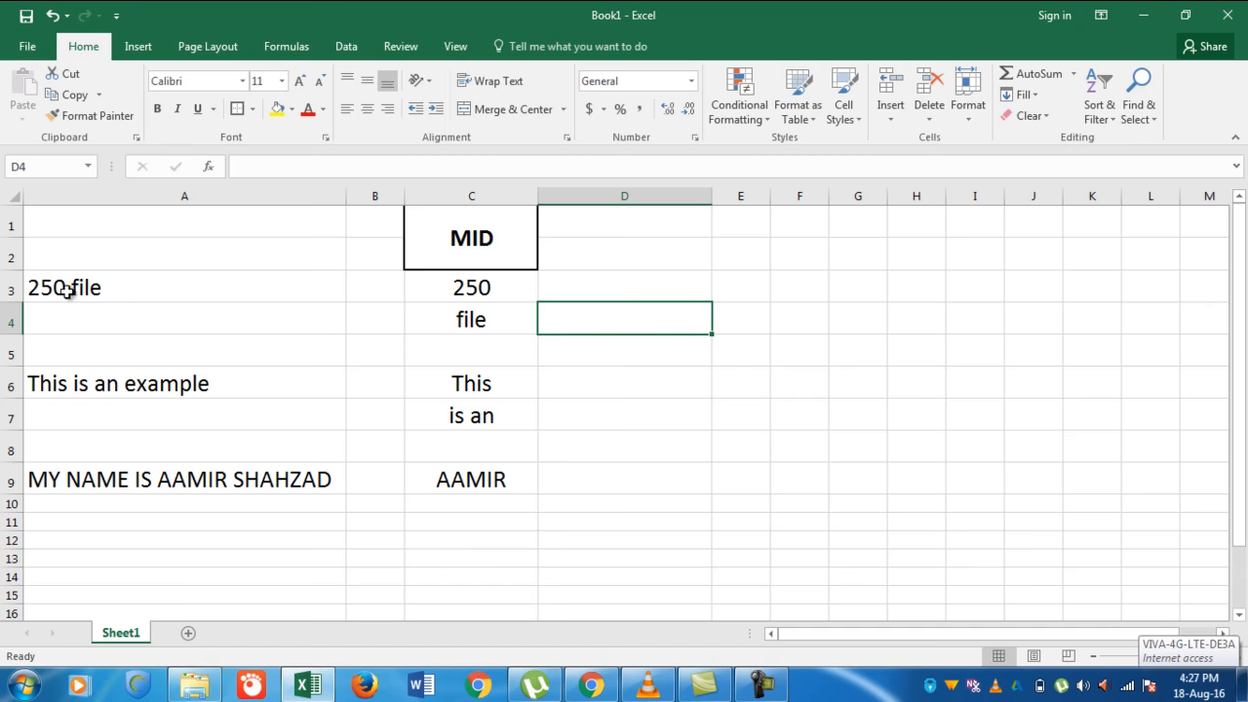
{"action": "left_click", "coordinate": [653, 689]}
{"action": "type", "text": "="}
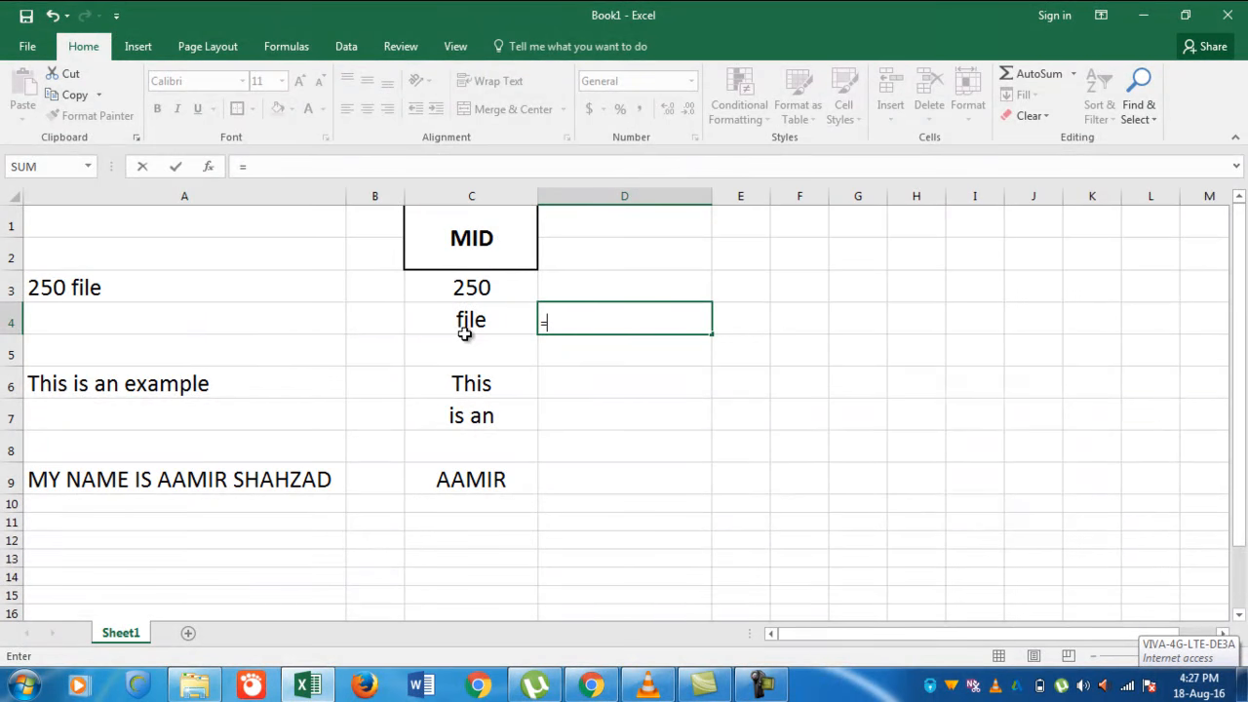
{"action": "type", "text": "mid"}
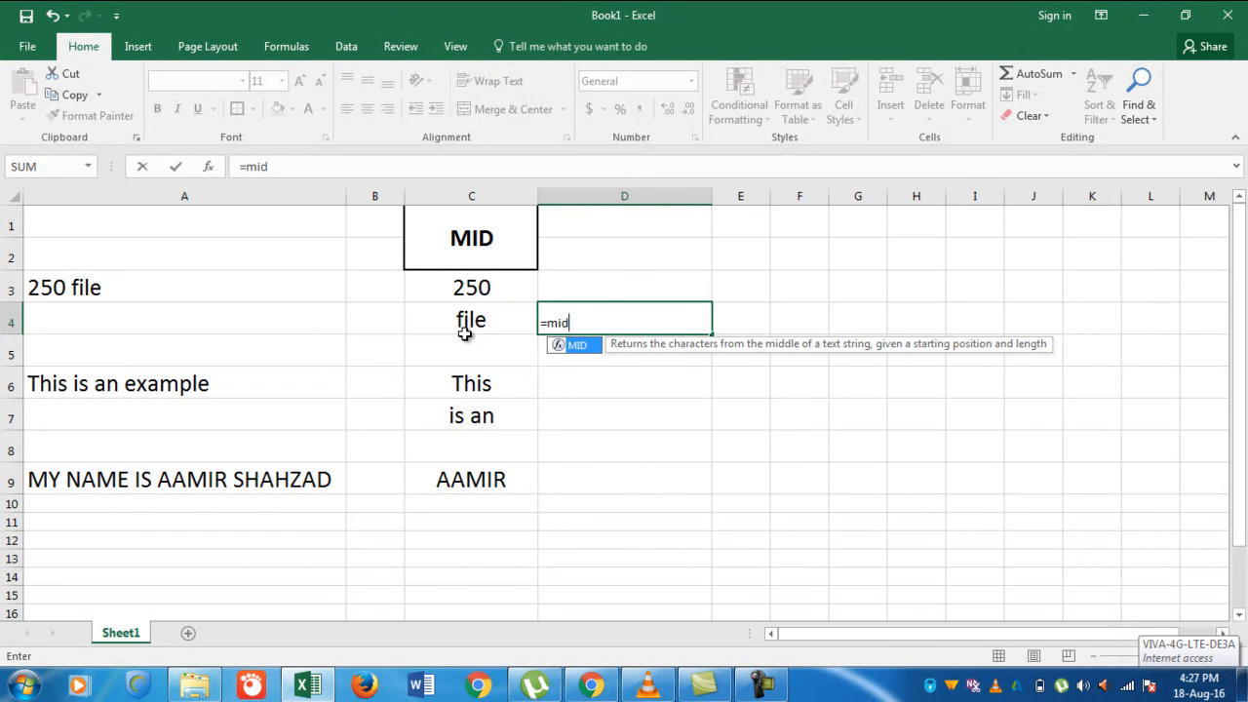
{"action": "type", "text": "("}
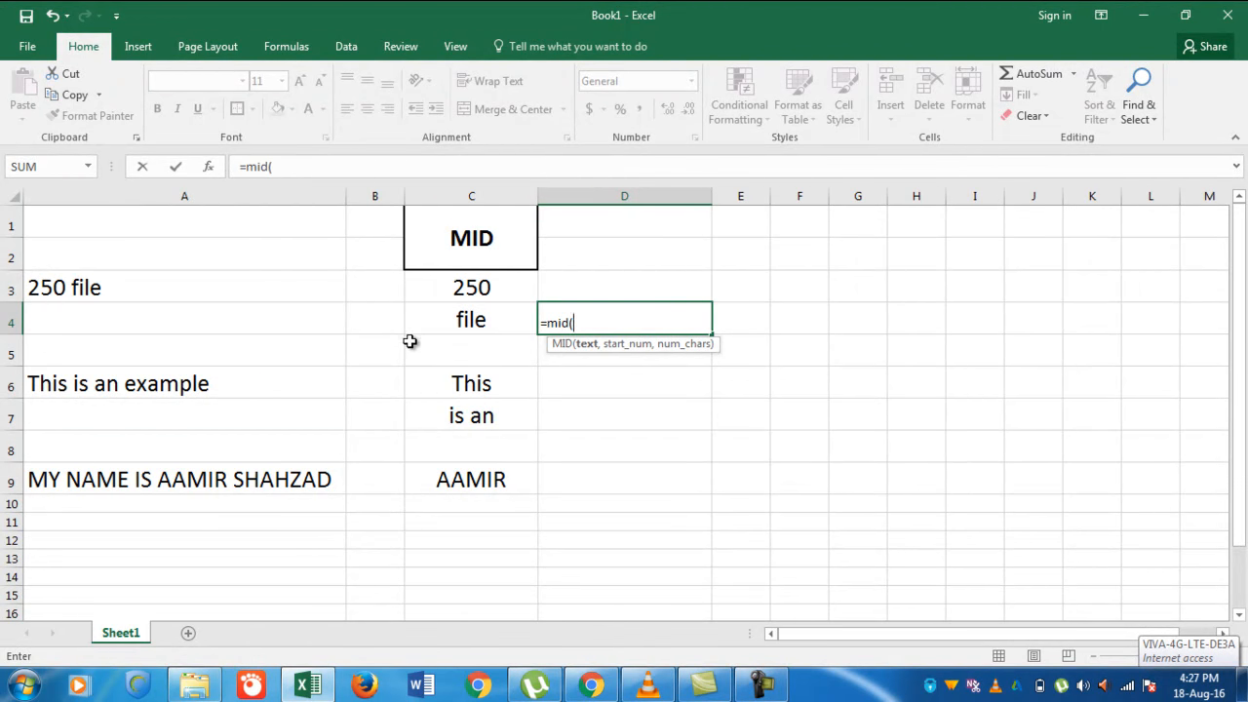
{"action": "left_click", "coordinate": [77, 289]}
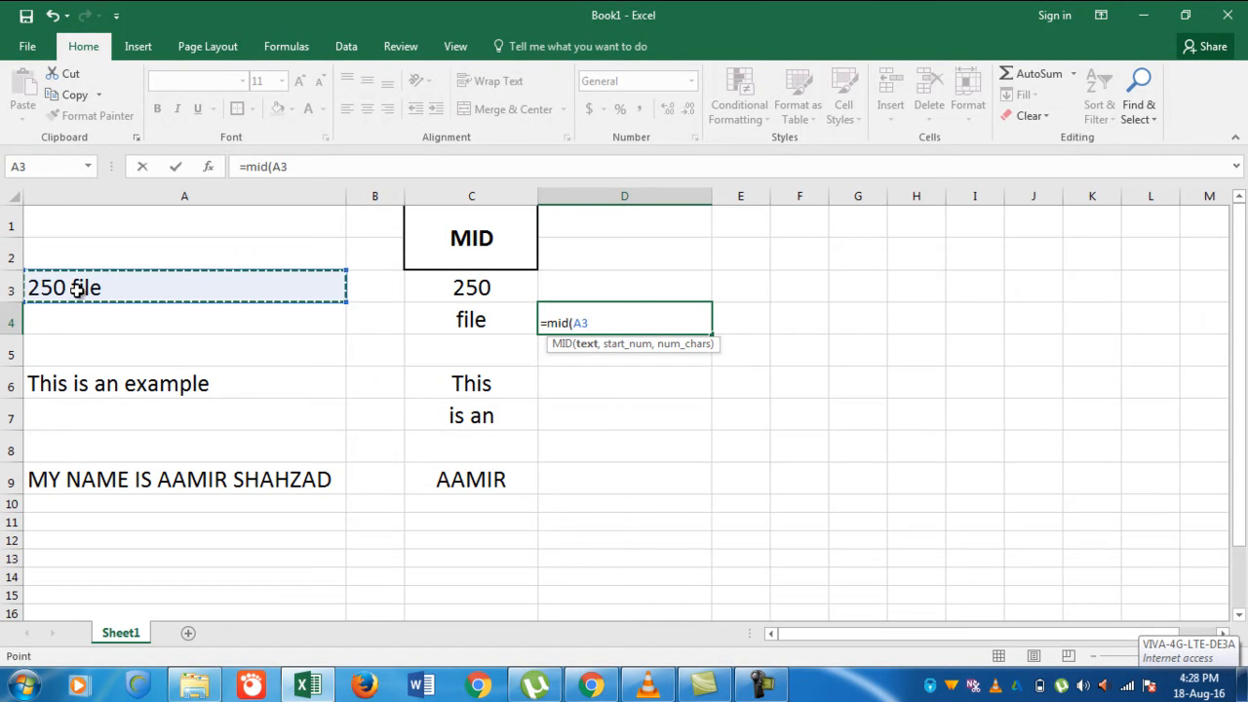
{"action": "type", "text": ",5"}
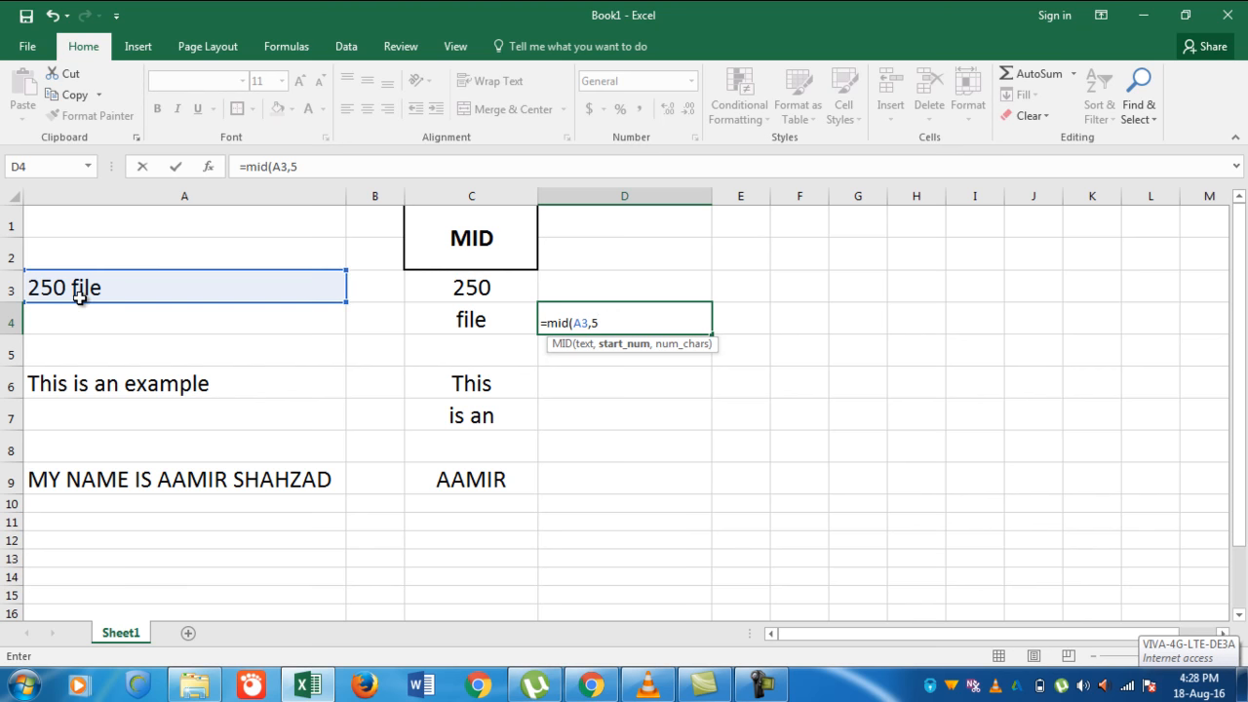
{"action": "type", "text": ","}
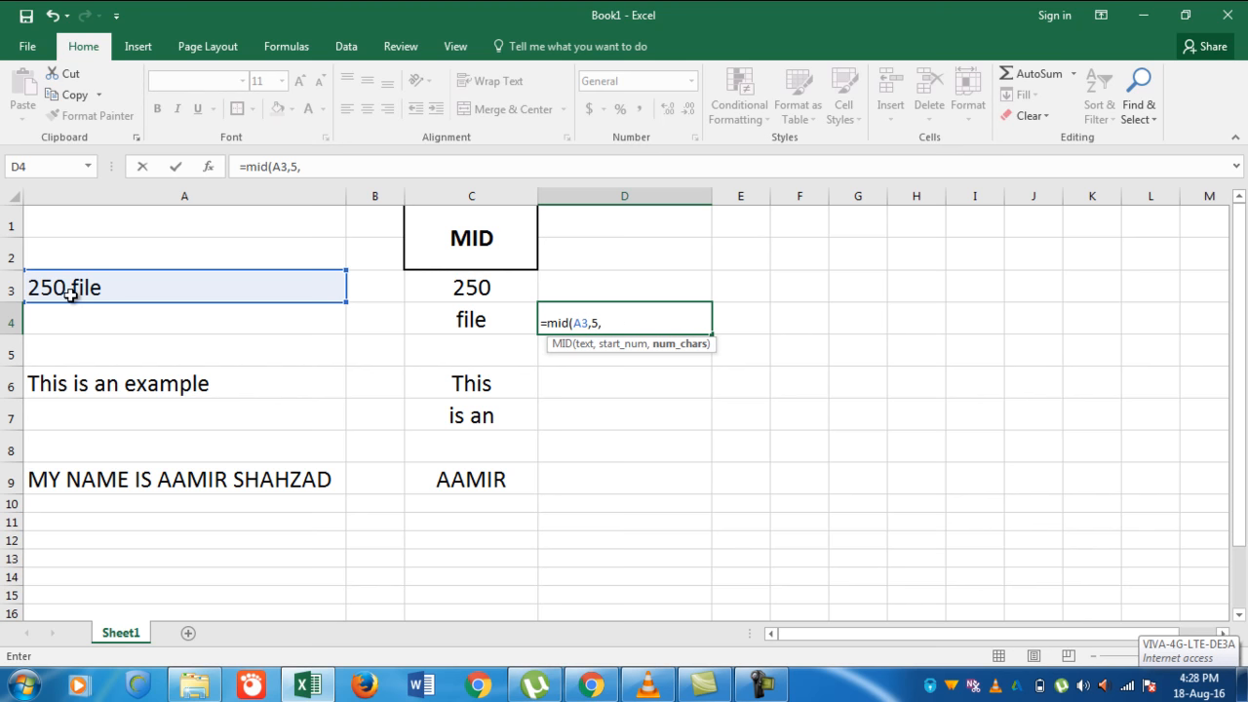
{"action": "type", "text": "4"}
{"action": "key", "text": "Return"}
{"action": "left_click", "coordinate": [571, 320]}
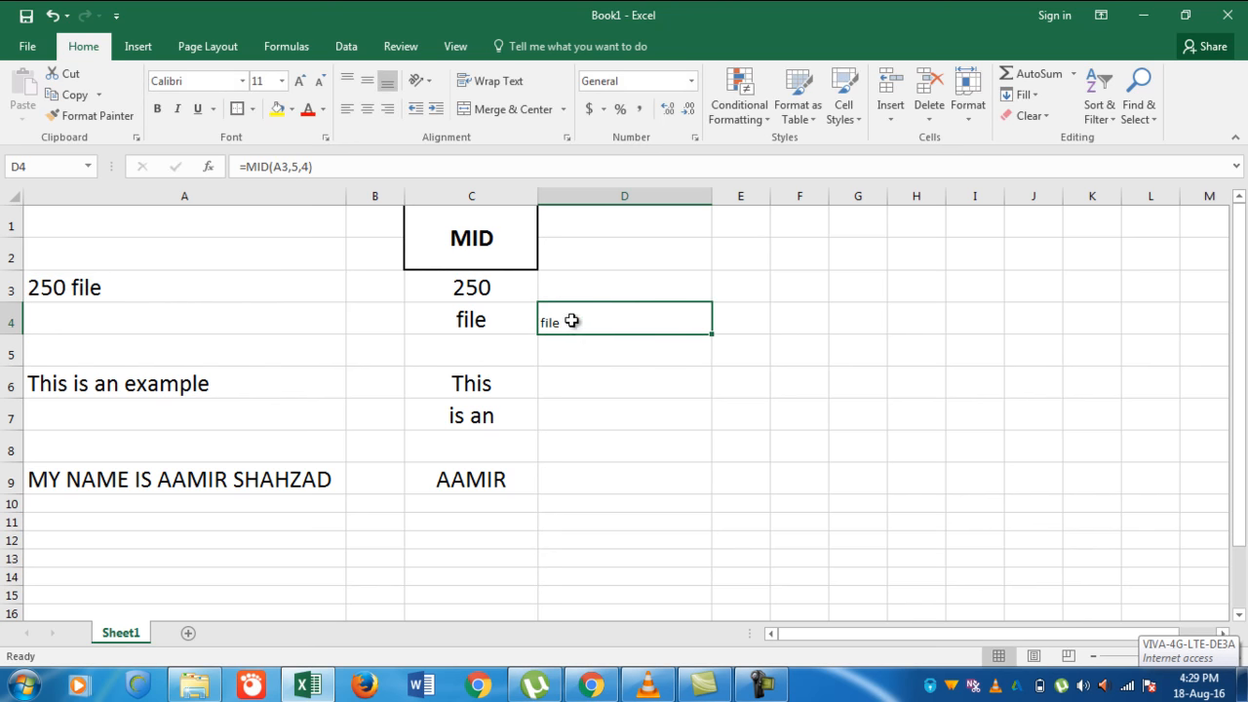
Enter the formula =MID(A3,1,3) in cell D3 to extract "250" from the text in A3.
{"action": "left_click", "coordinate": [559, 287]}
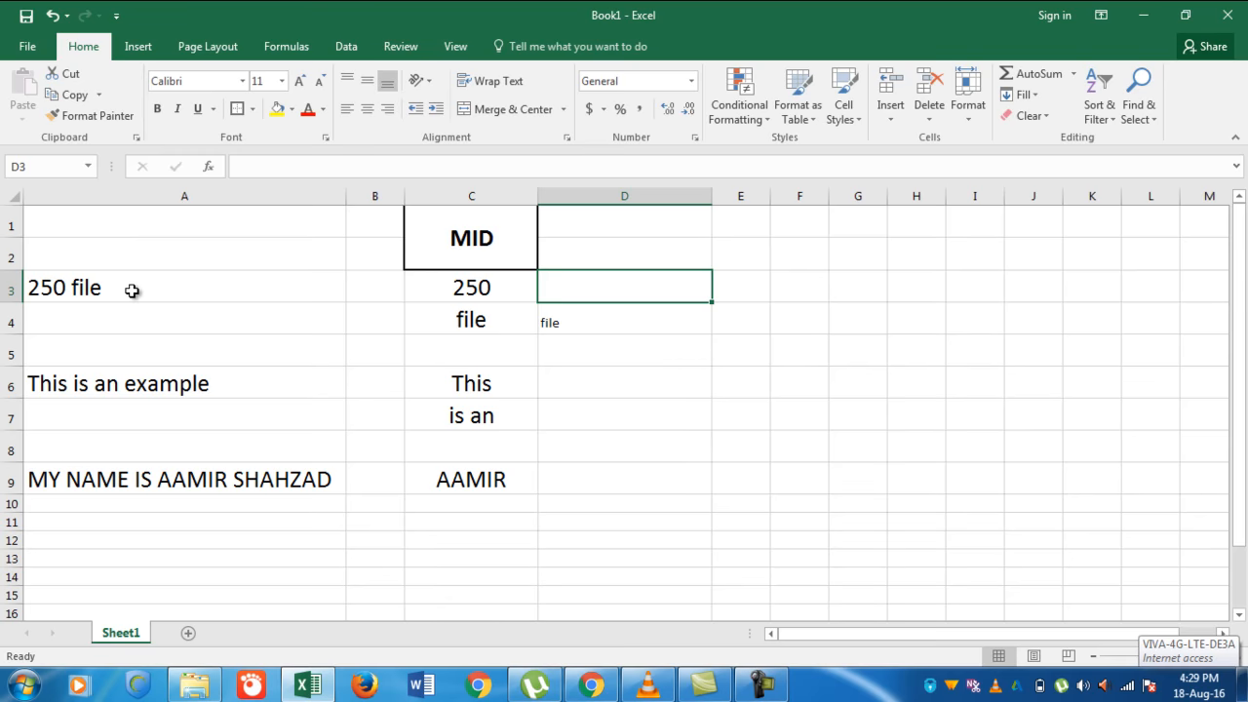
{"action": "type", "text": "="}
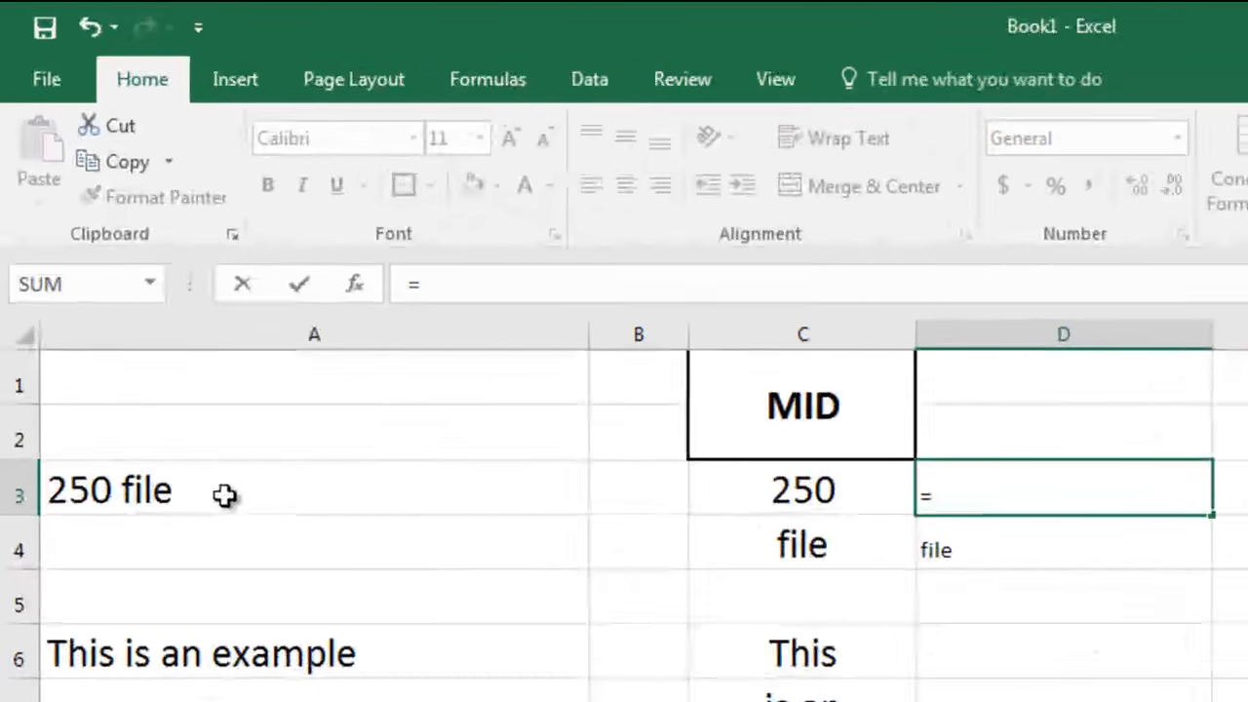
{"action": "type", "text": "mid"}
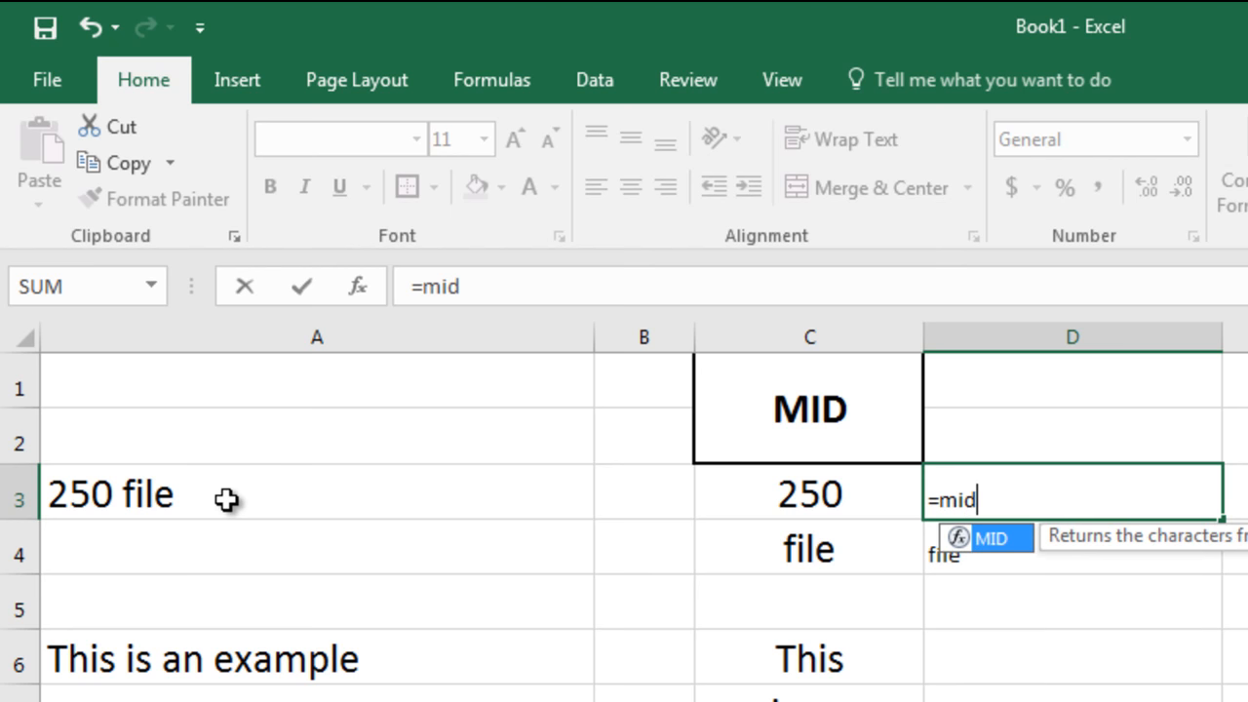
{"action": "key", "text": "shift+Tab"}
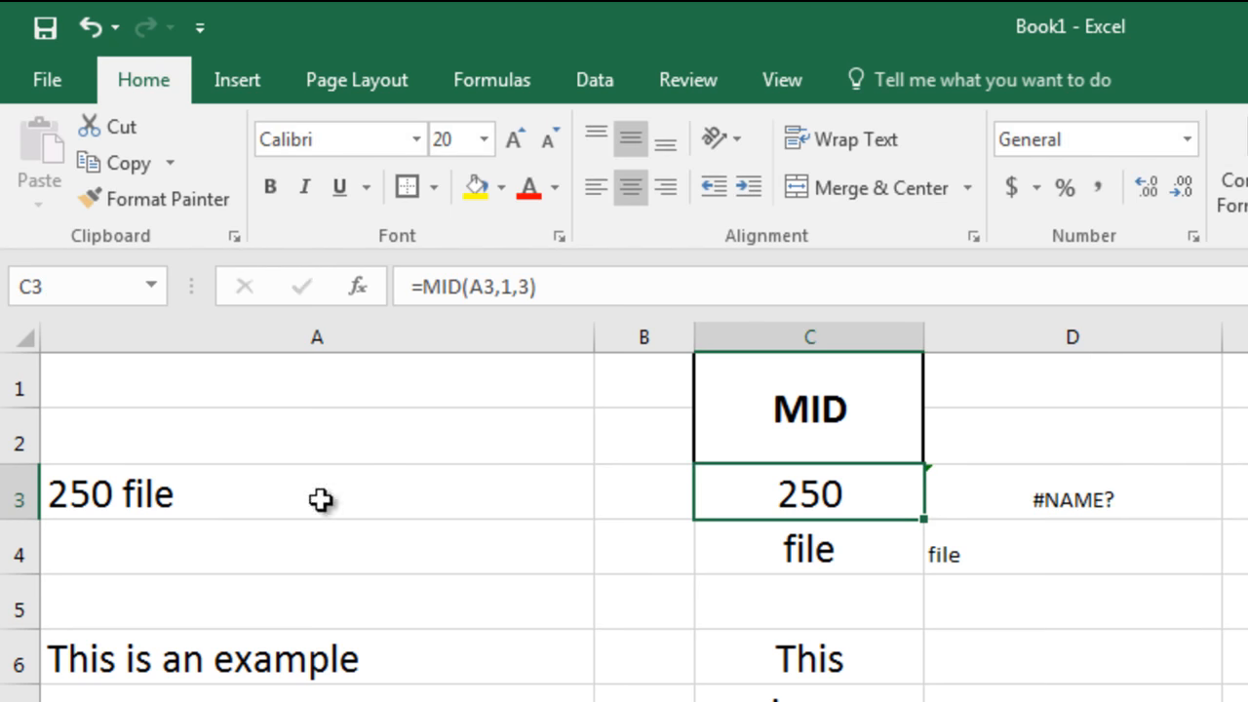
{"action": "left_click", "coordinate": [987, 531]}
{"action": "left_click", "coordinate": [981, 502]}
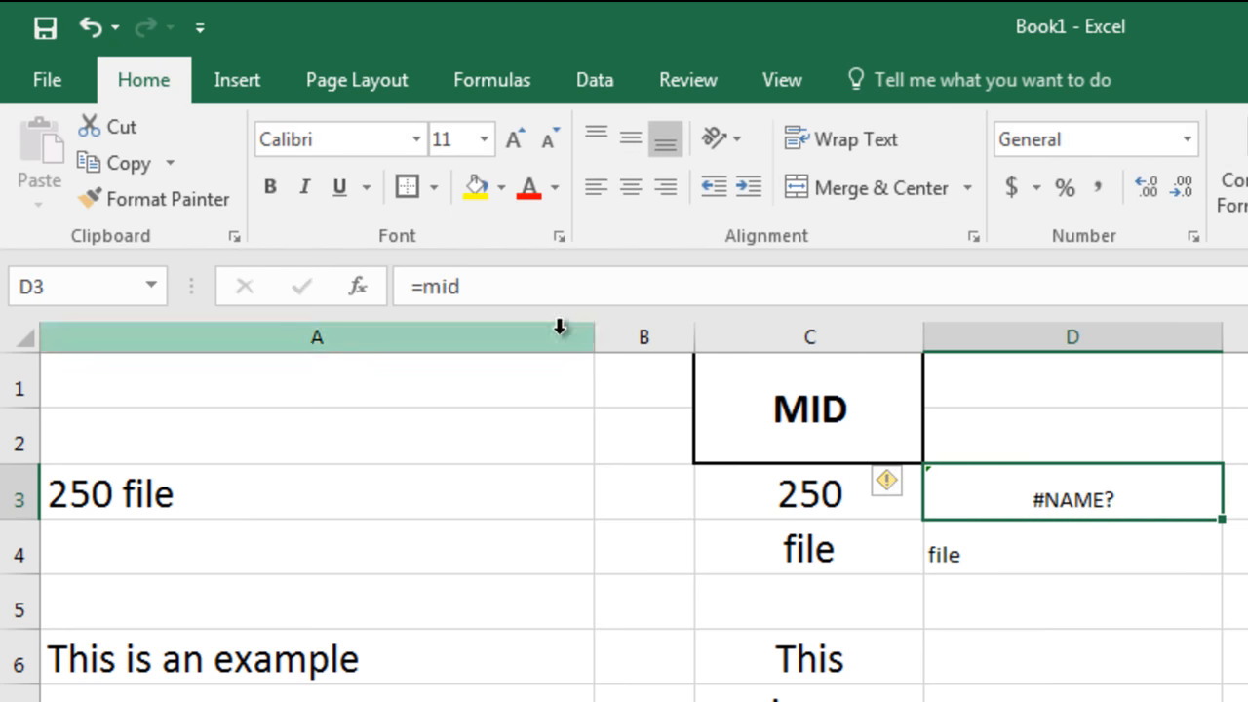
{"action": "left_click", "coordinate": [519, 288]}
{"action": "type", "text": "("}
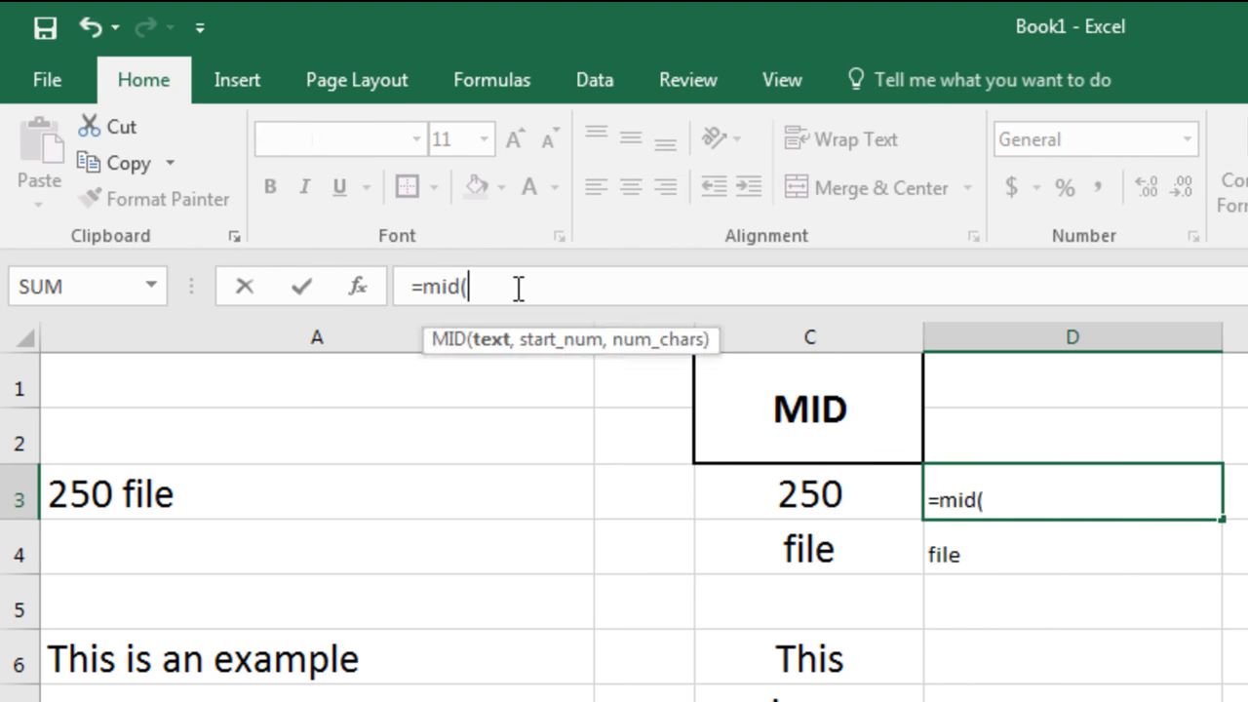
{"action": "left_click", "coordinate": [182, 504]}
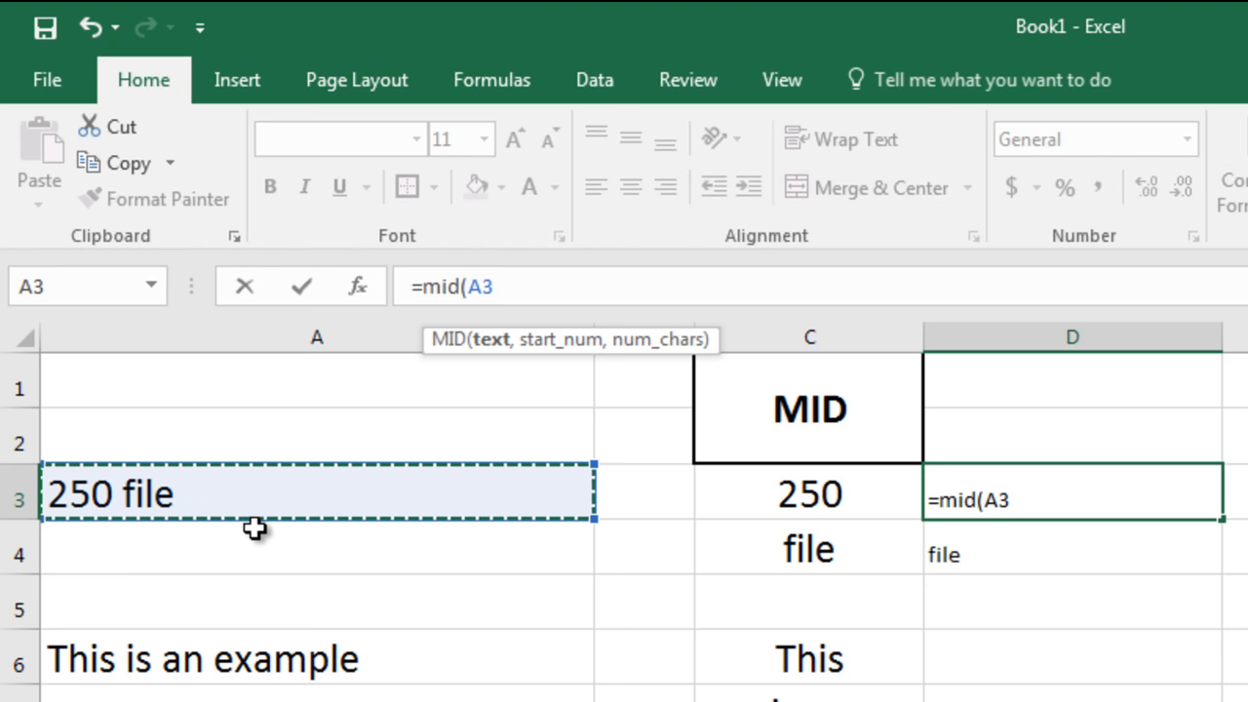
{"action": "type", "text": ",1"}
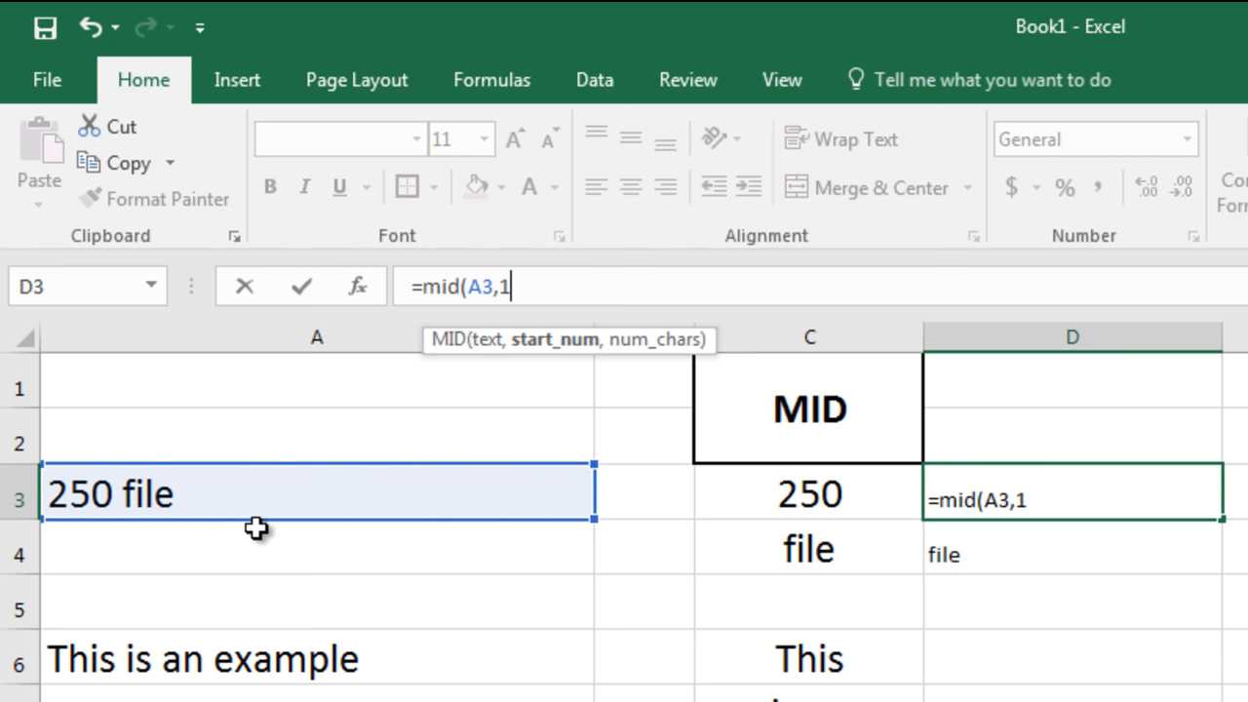
{"action": "type", "text": ","}
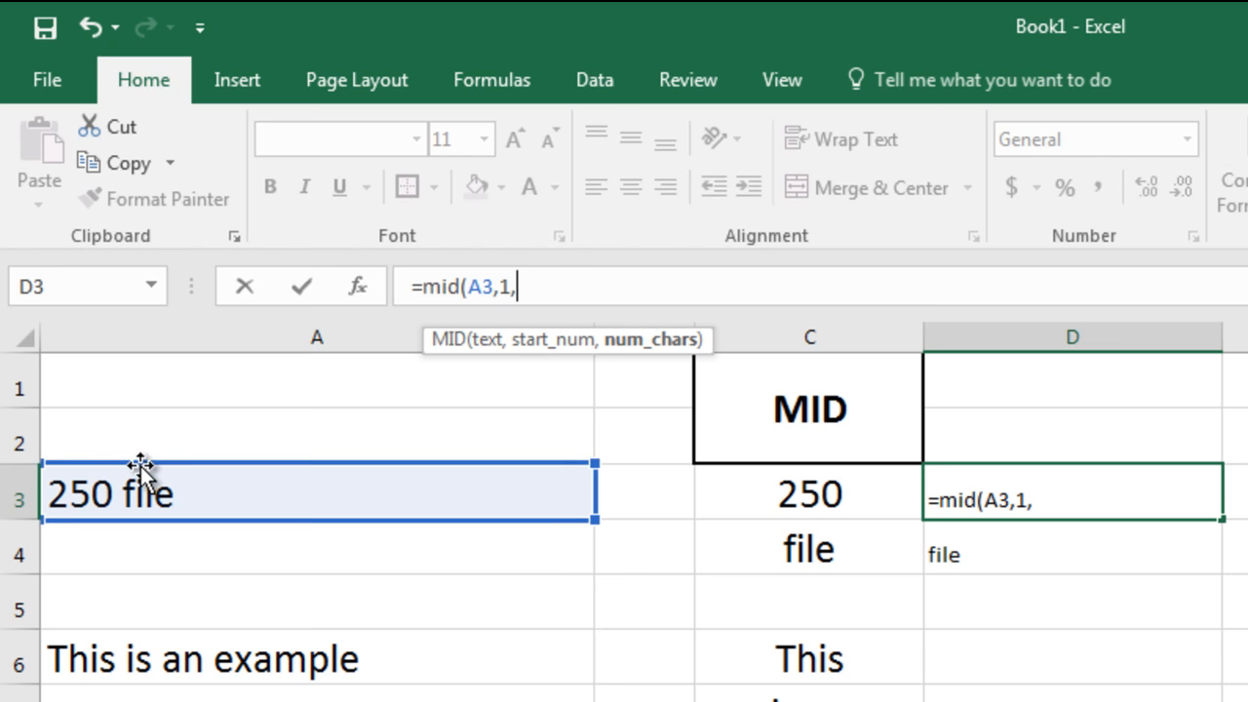
{"action": "type", "text": "3"}
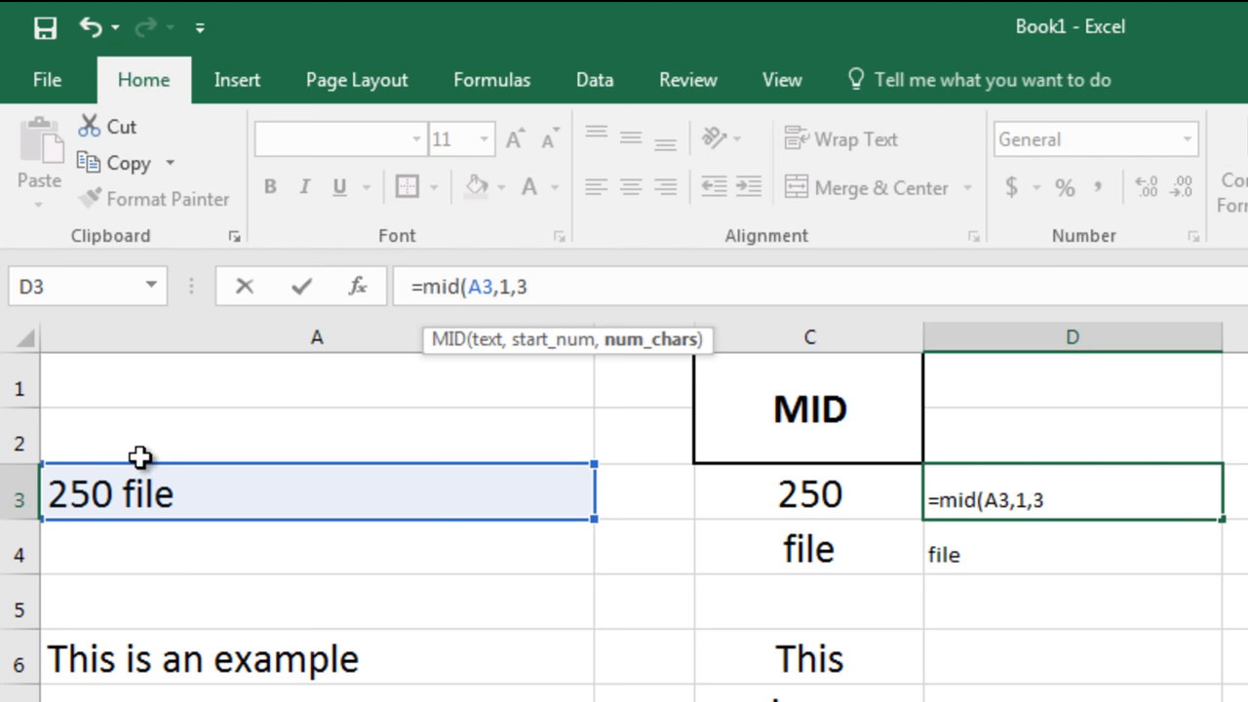
{"action": "type", "text": ")"}
{"action": "key", "text": "Return"}
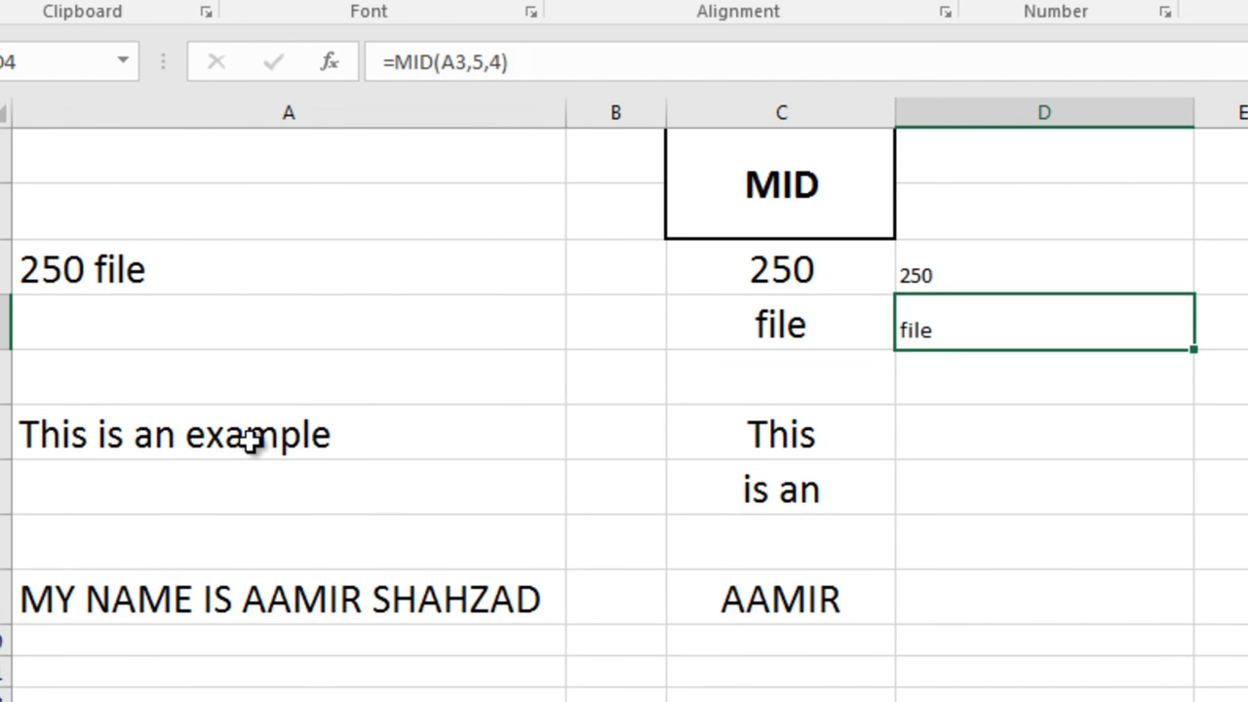
Begin a MID formula in cell D6, in the row of the text "This is an example".
{"action": "left_click", "coordinate": [251, 441]}
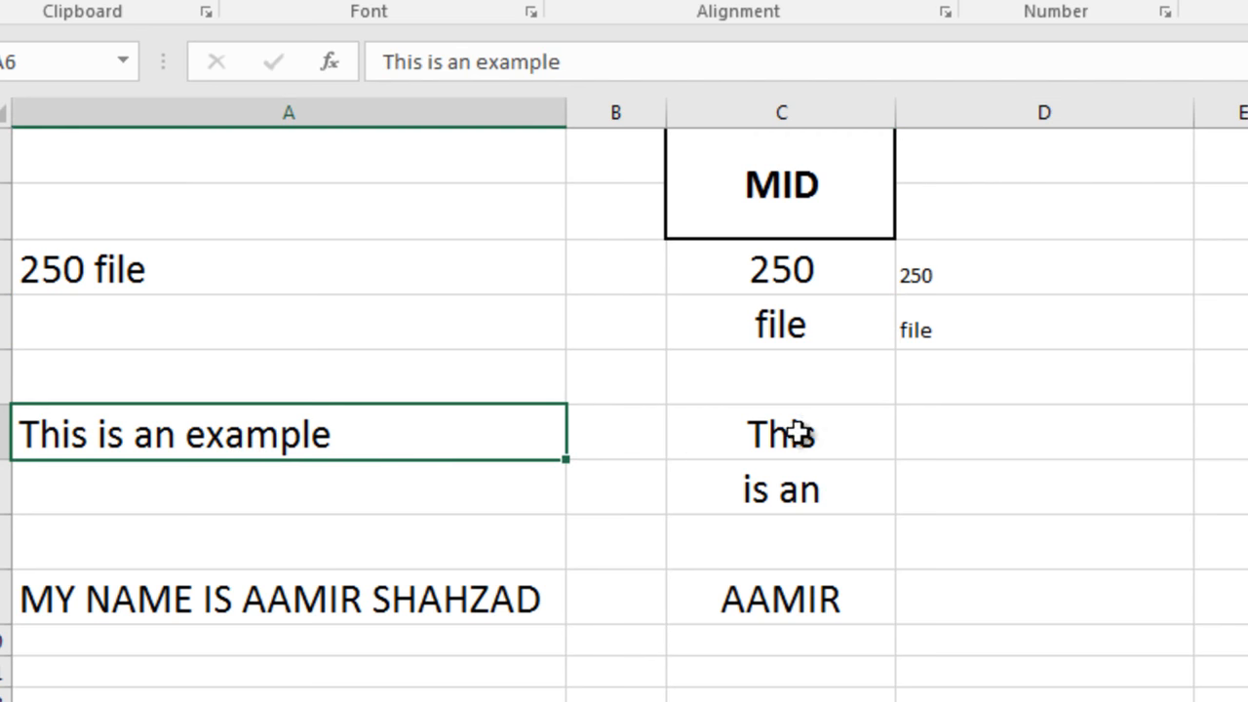
{"action": "left_click", "coordinate": [987, 437]}
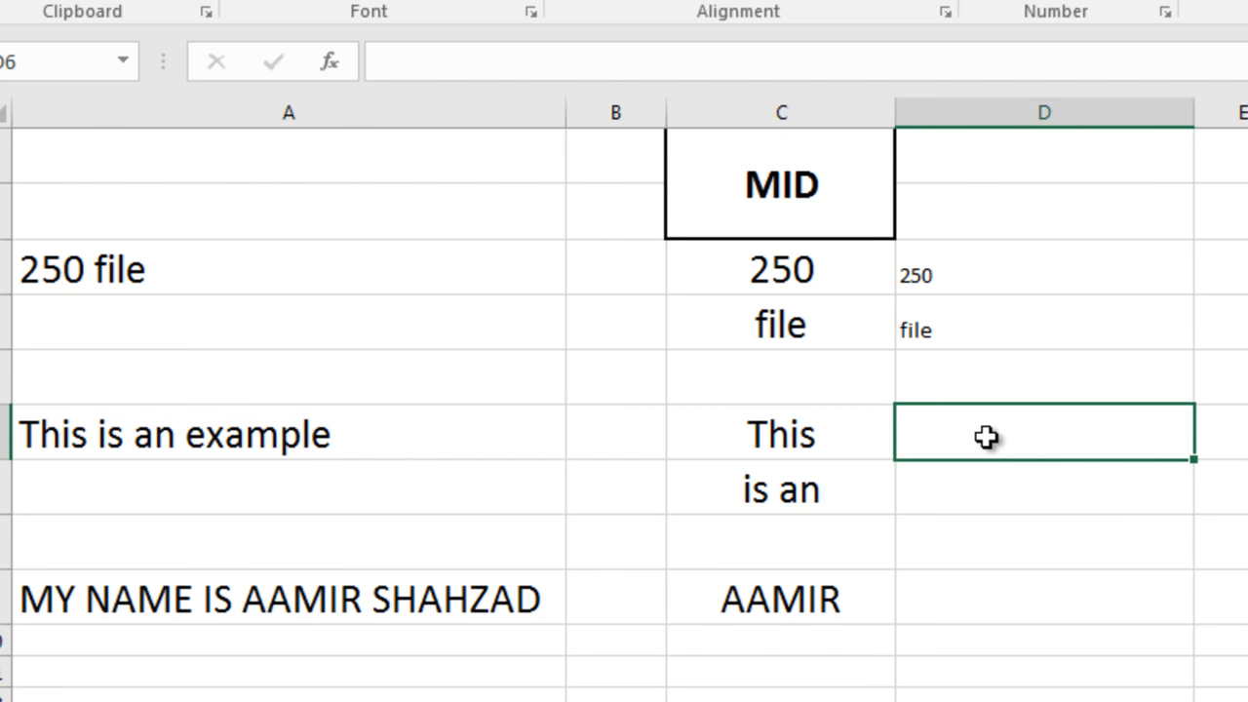
{"action": "type", "text": "="}
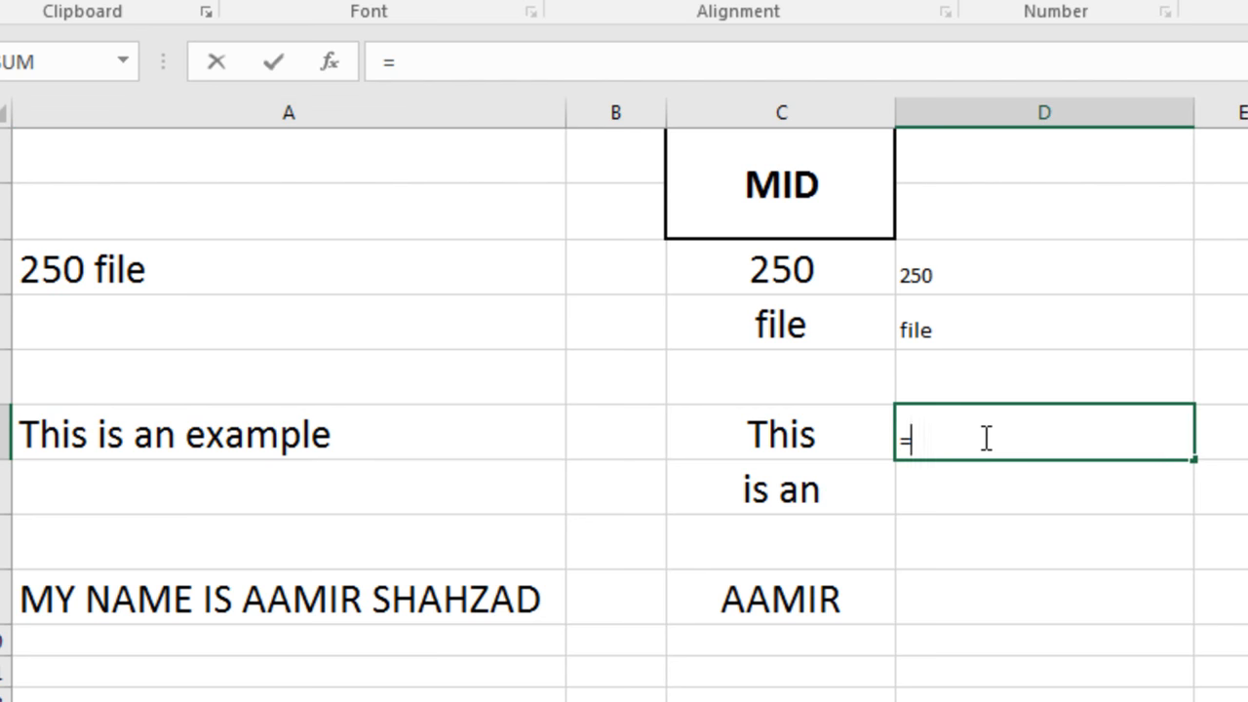
{"action": "type", "text": "mid"}
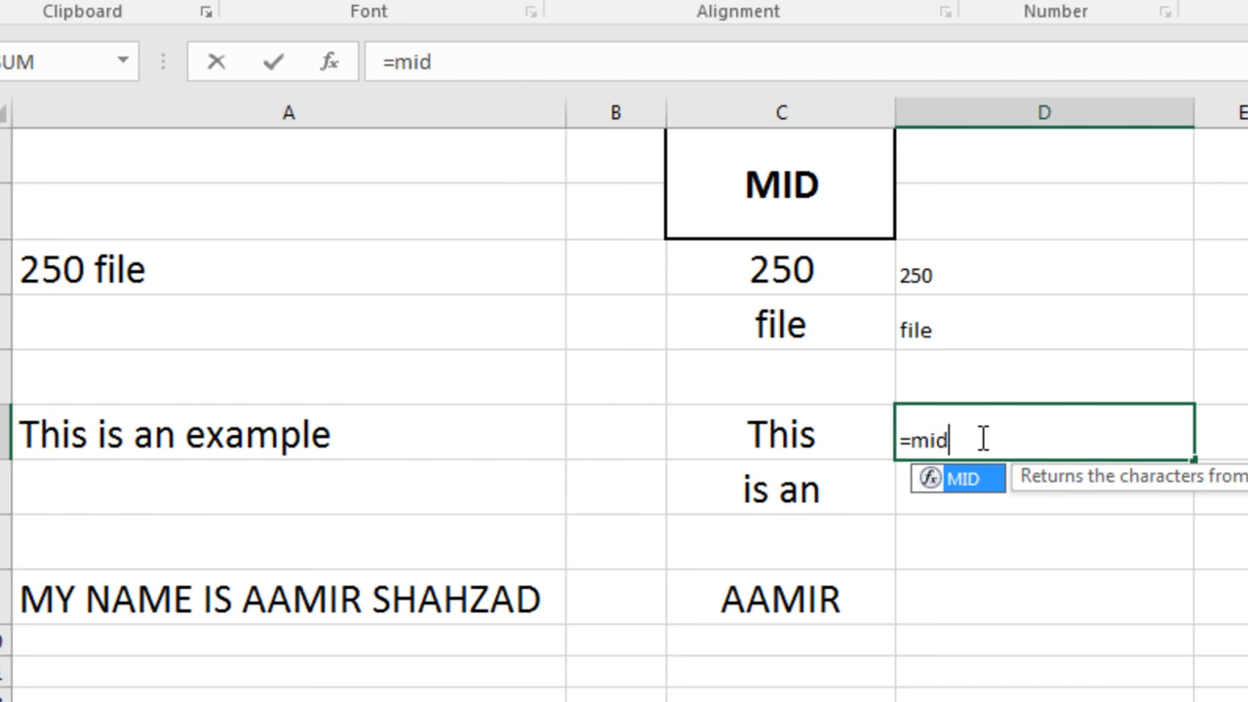